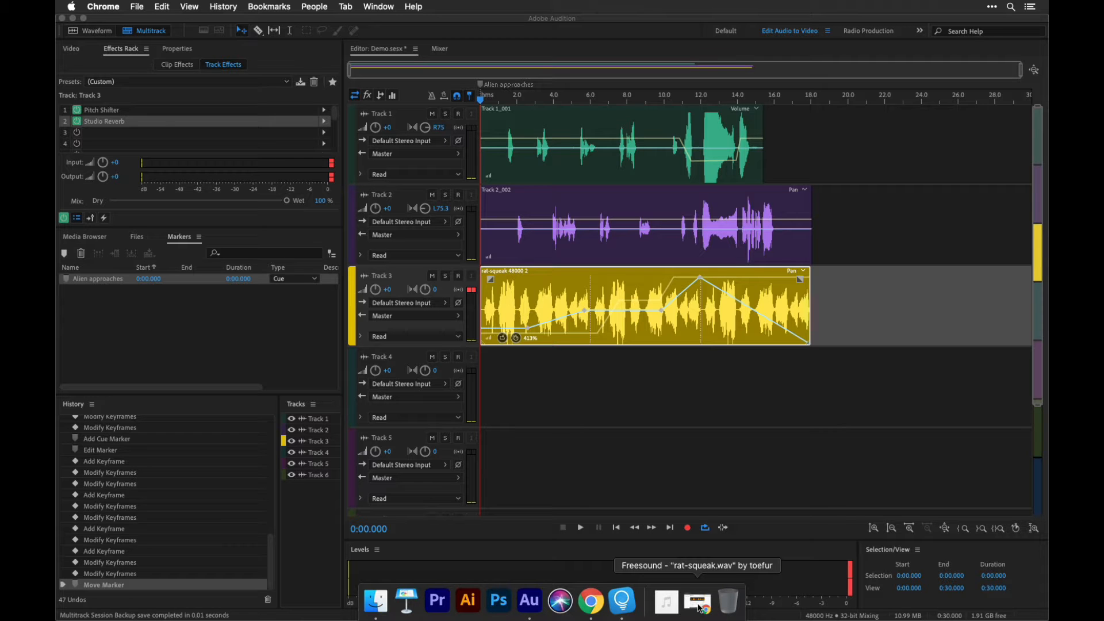
# Switch to the Freesound page in Chrome and search its library for "air conditioner" sounds.
pyautogui.click(698, 603)
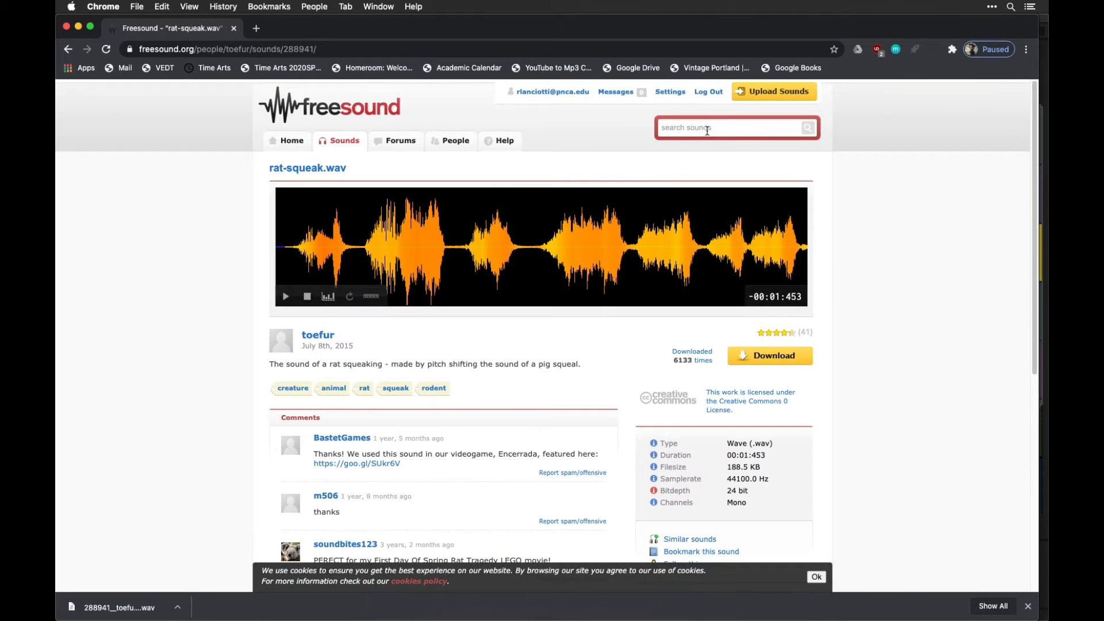
pyautogui.click(707, 131)
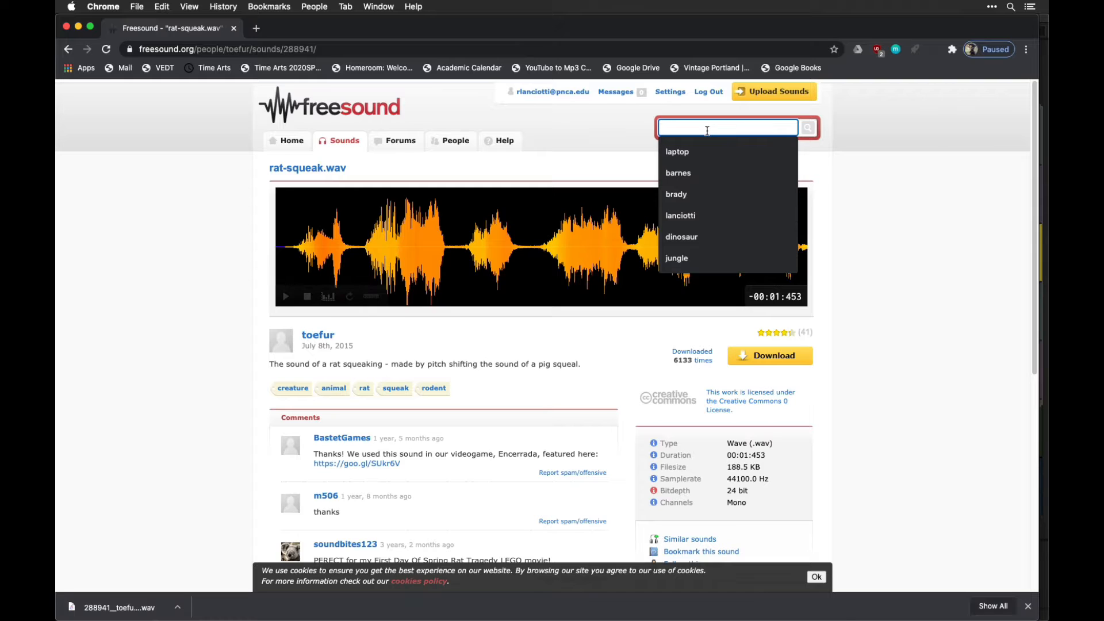
pyautogui.write('spaceshi')
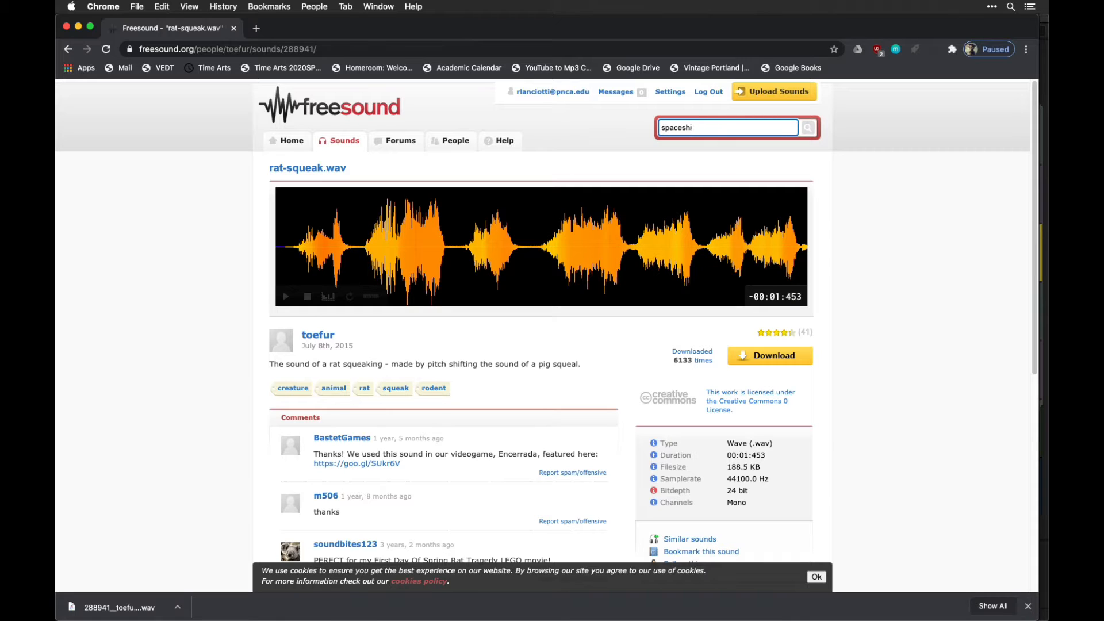
pyautogui.write('air conditioner')
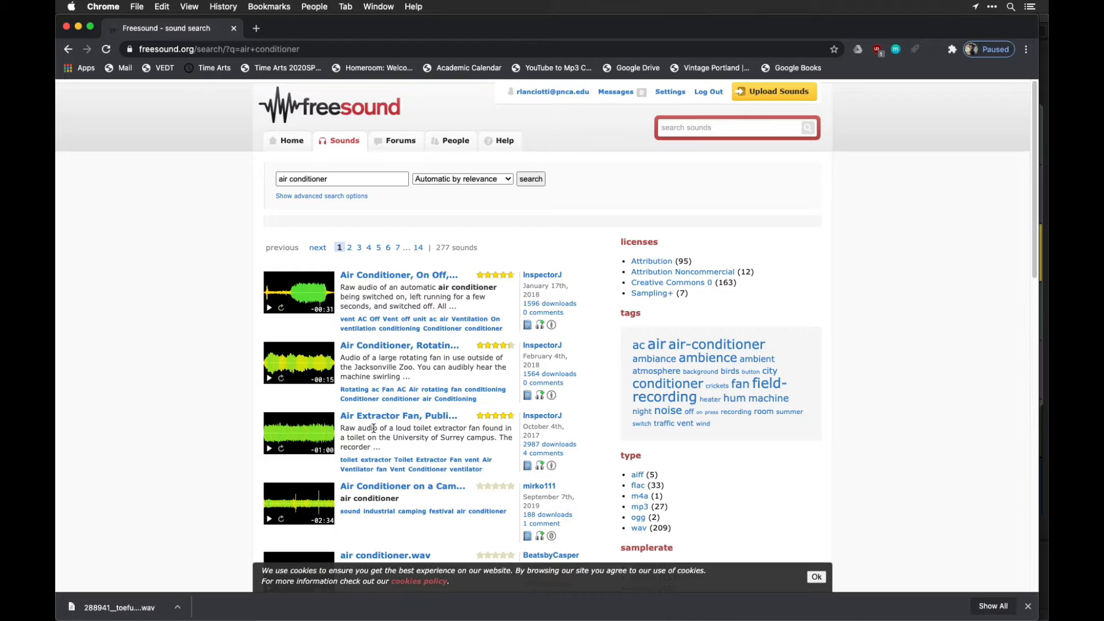
# Preview the "Air Extractor Fan, Public Toilets, A.wav" sound and download it from its page.
pyautogui.click(270, 450)
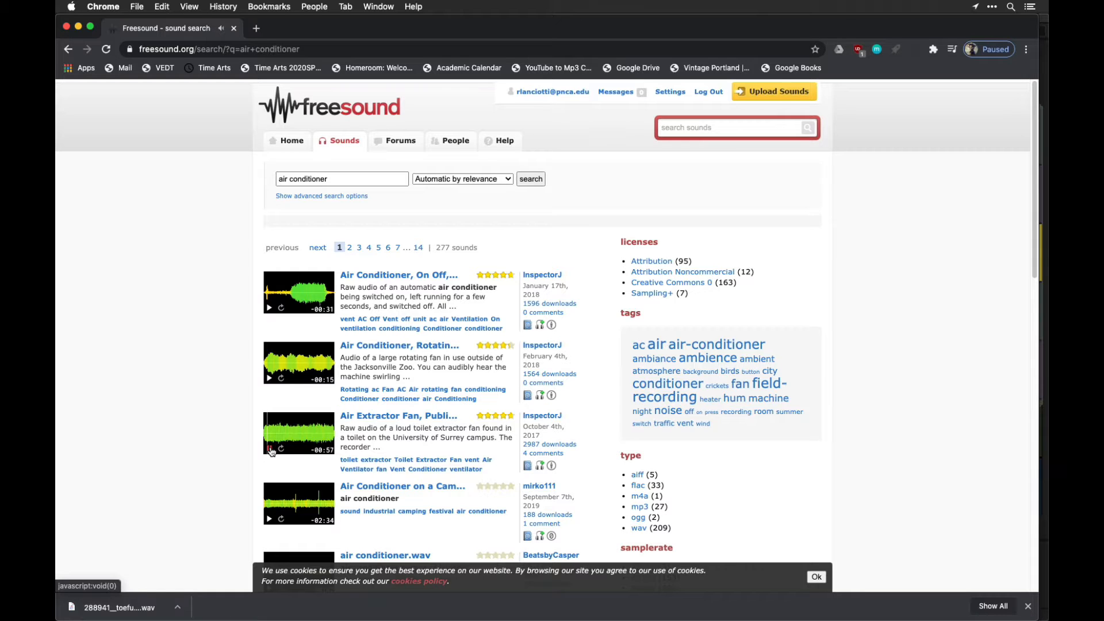
pyautogui.click(271, 451)
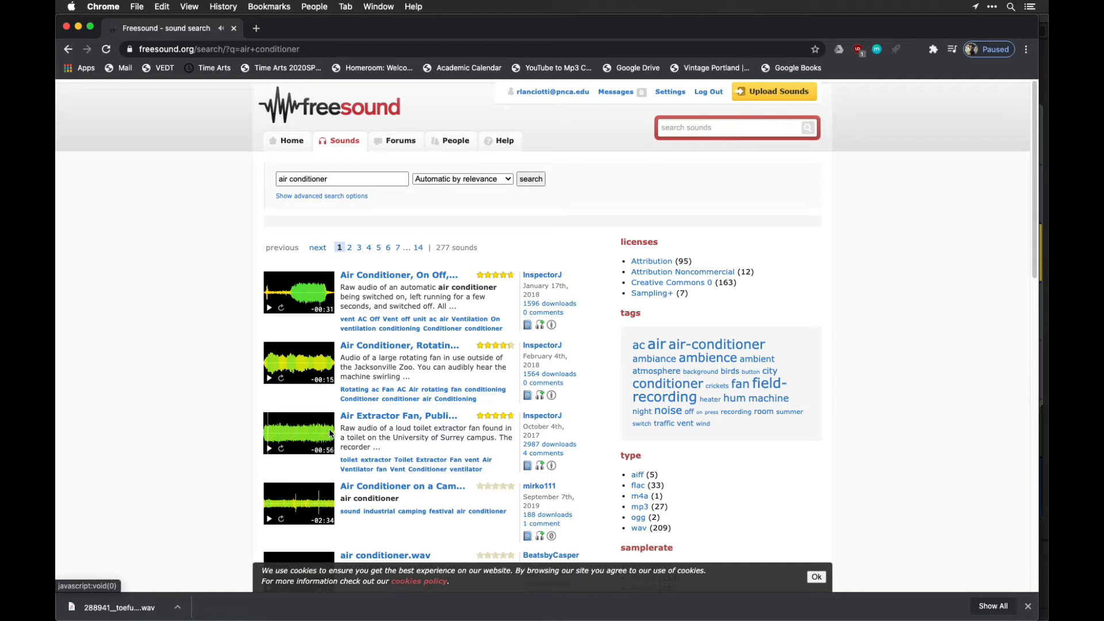
pyautogui.click(386, 418)
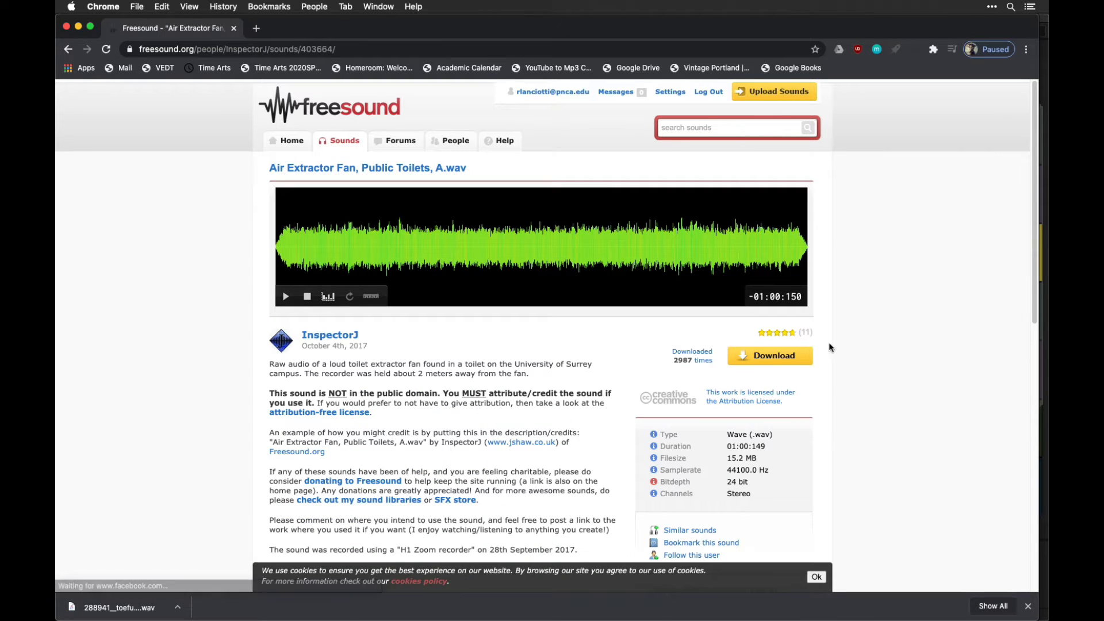
pyautogui.click(772, 357)
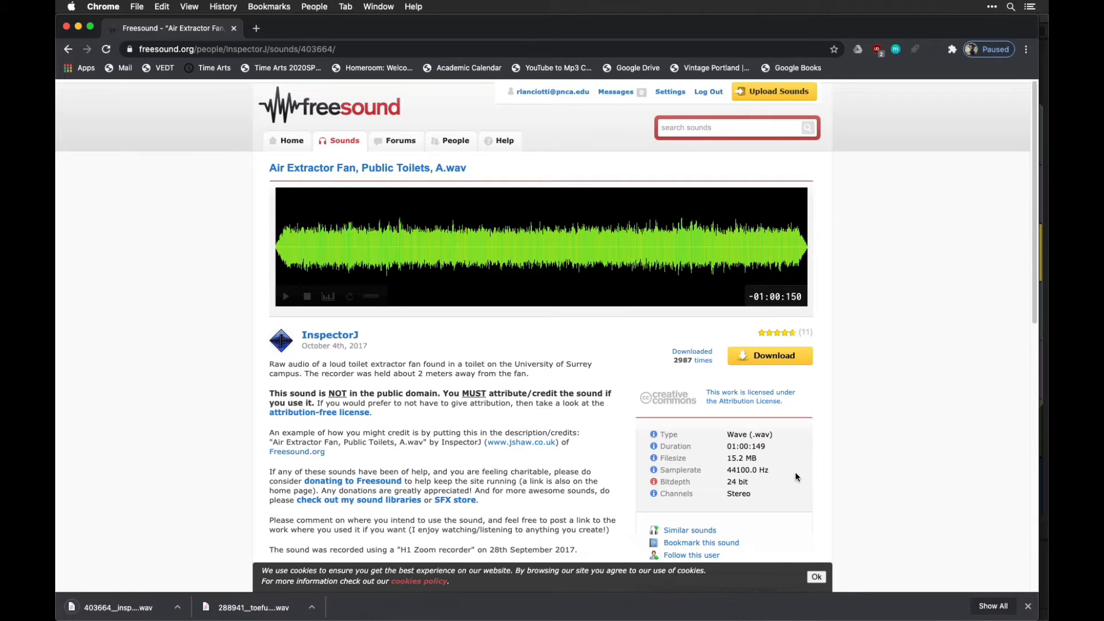
# Switch to Finder and open the Audio Files folder in Time Arts > Audio Demo > Demo on the external drive.
pyautogui.click(681, 598)
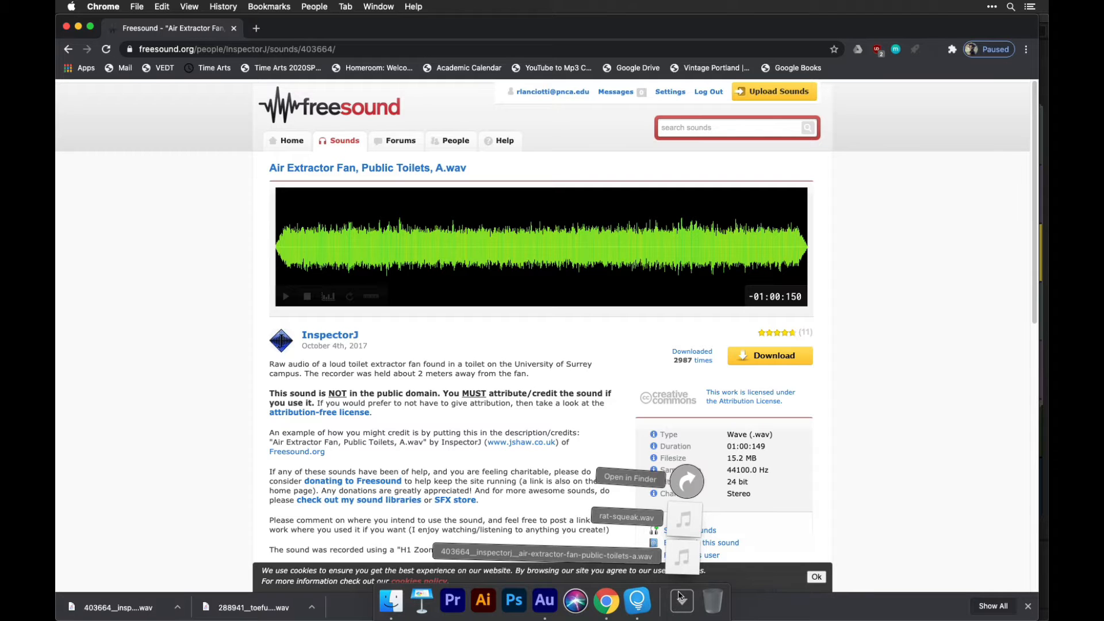
pyautogui.click(391, 601)
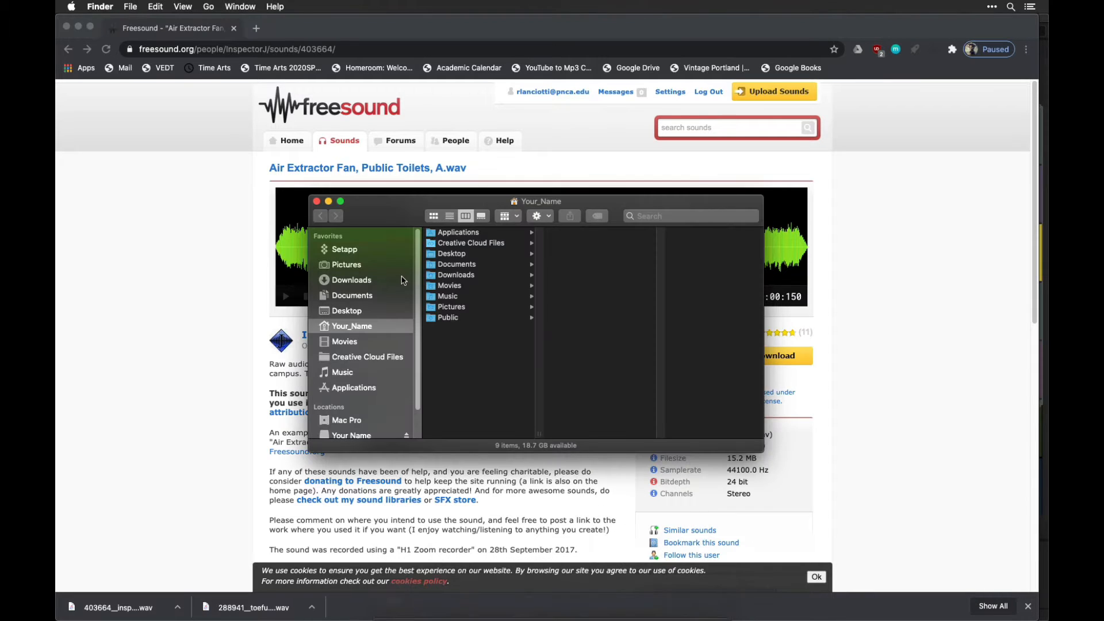
pyautogui.scroll(-2, 365, 374)
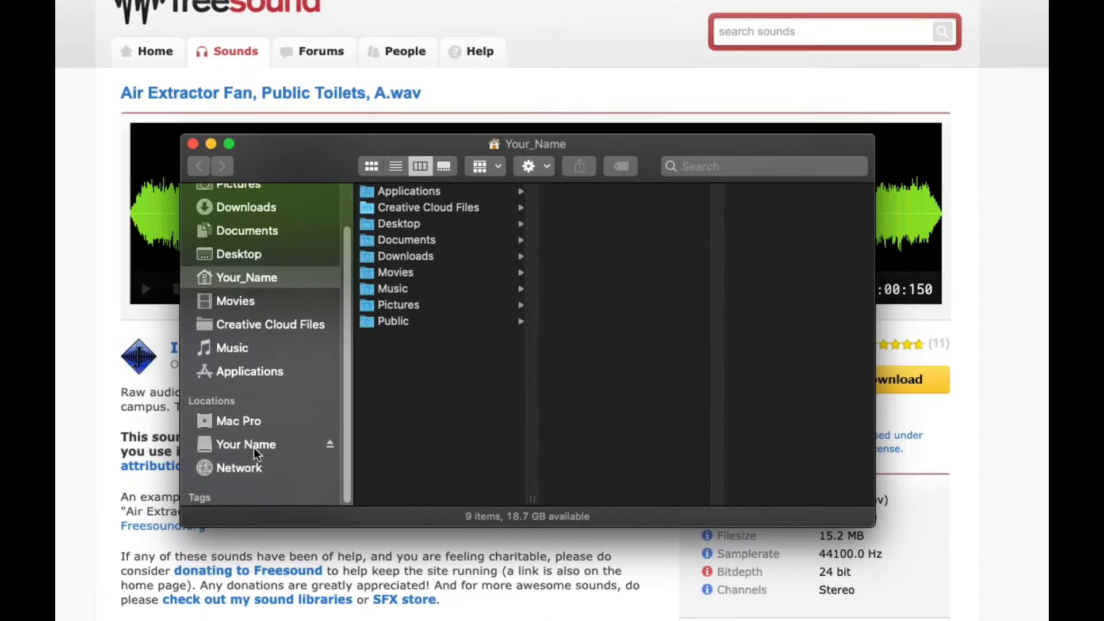
pyautogui.click(351, 398)
pyautogui.click(405, 161)
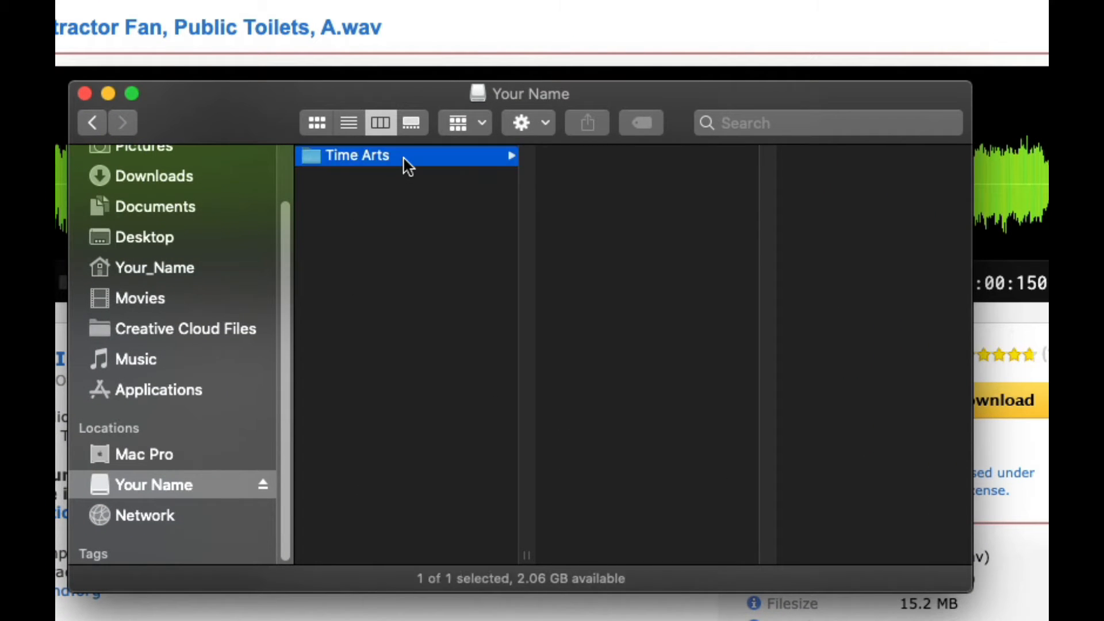
pyautogui.click(601, 162)
pyautogui.click(774, 153)
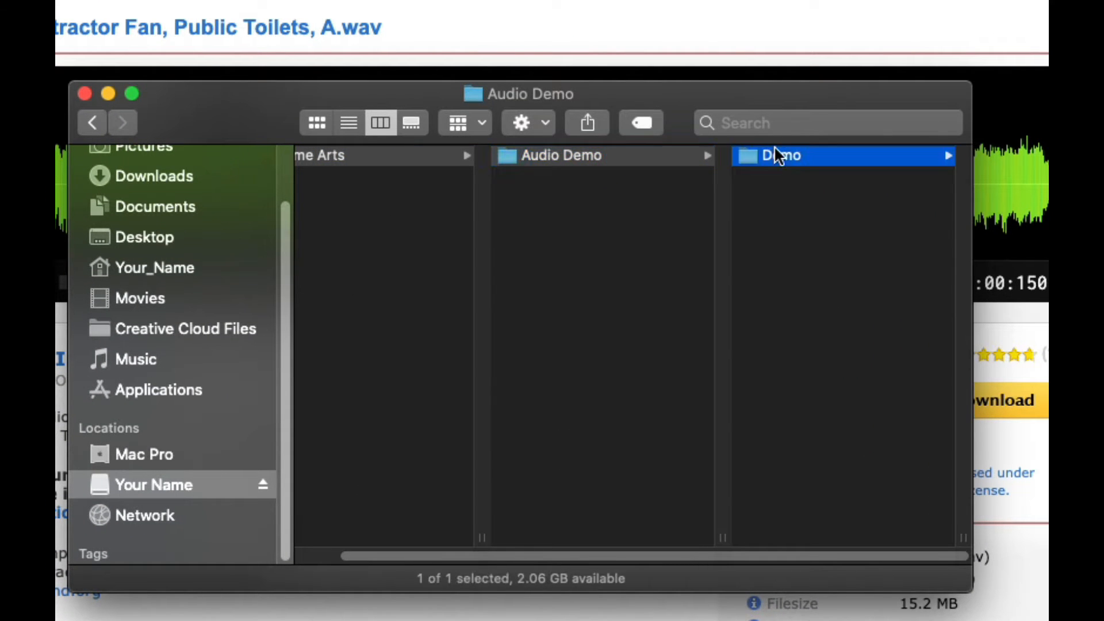
pyautogui.click(798, 176)
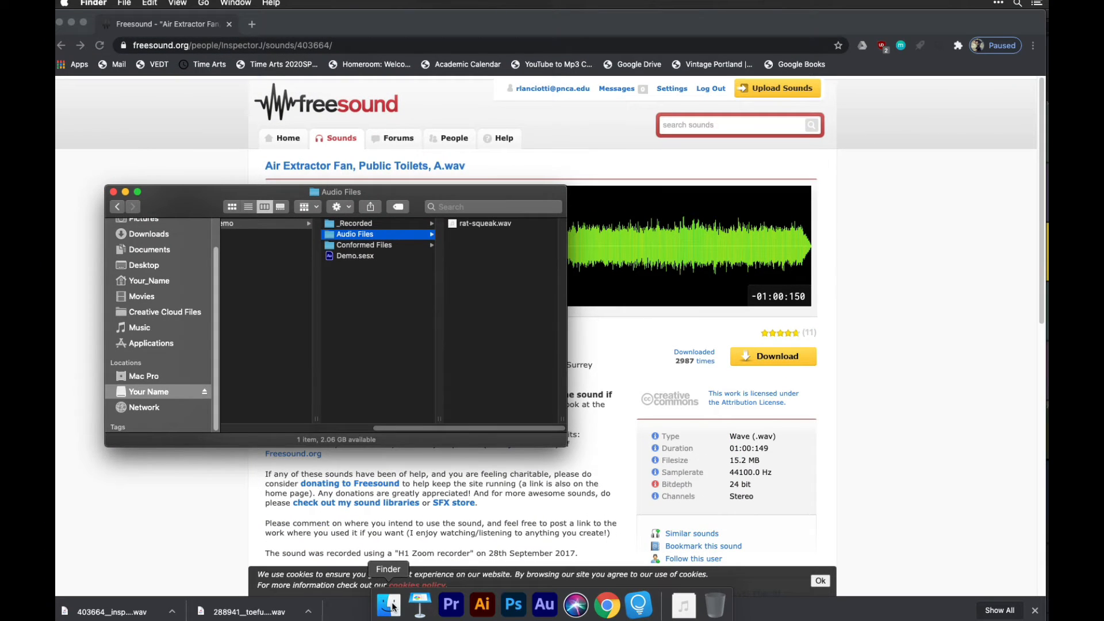
# Copy the downloaded extractor fan sound into the Audio Files folder and rename it Spaceship.wav.
pyautogui.click(684, 605)
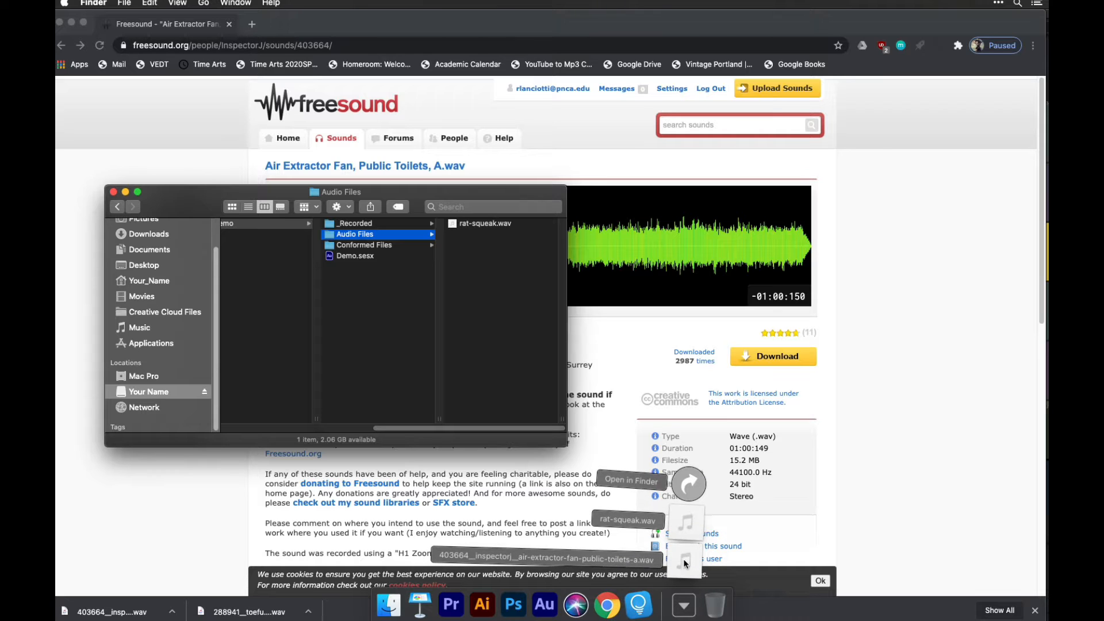
pyautogui.moveTo(684, 563); pyautogui.dragTo(480, 359)
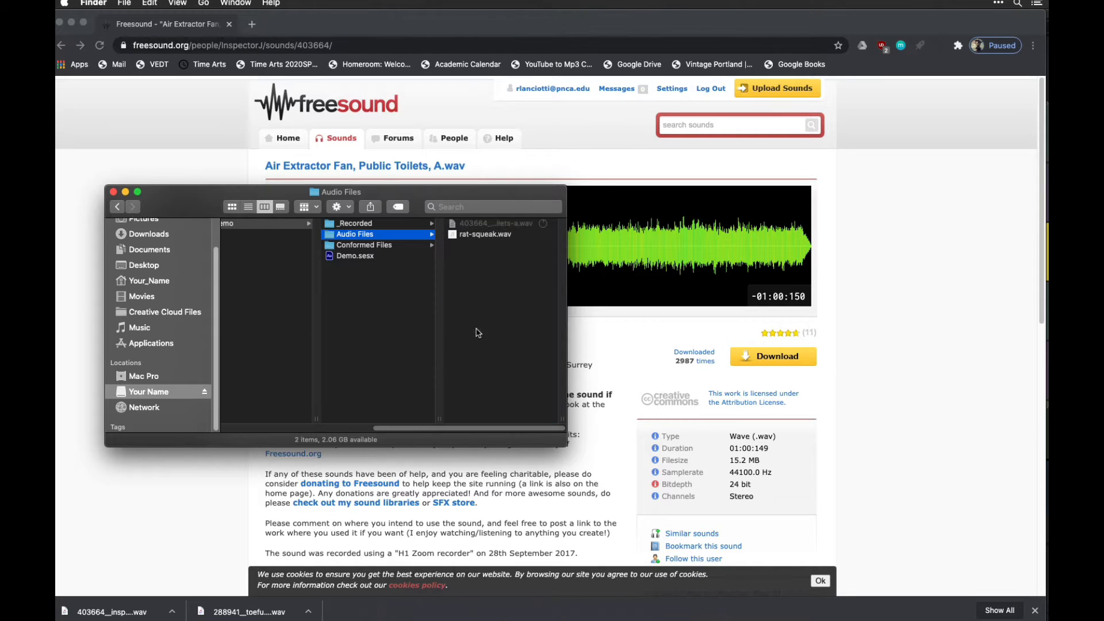
pyautogui.click(505, 224)
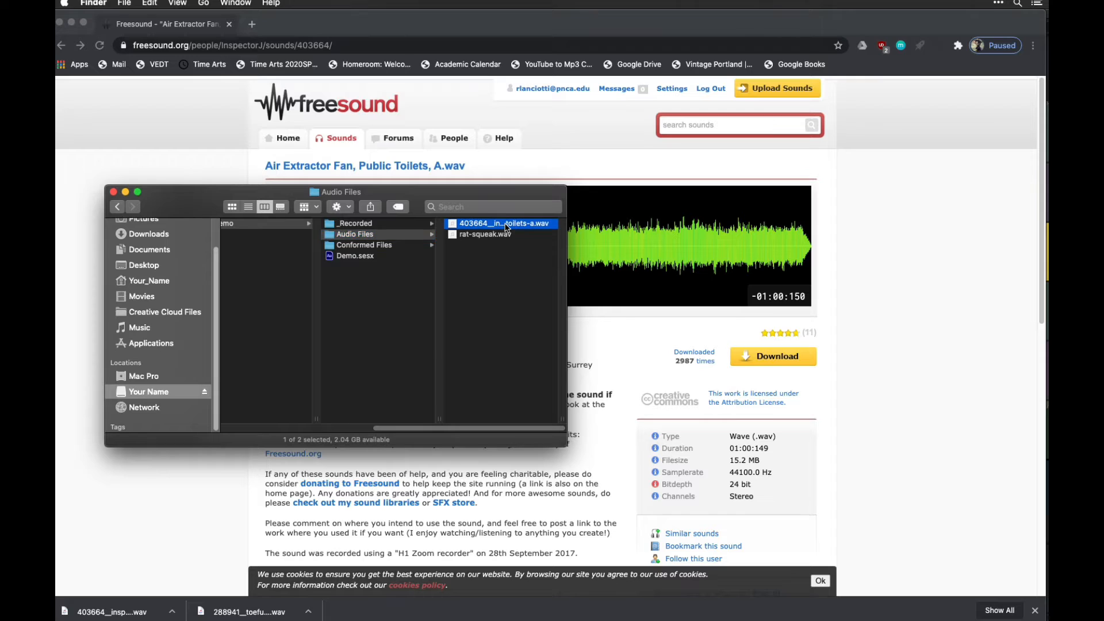
pyautogui.click(385, 224)
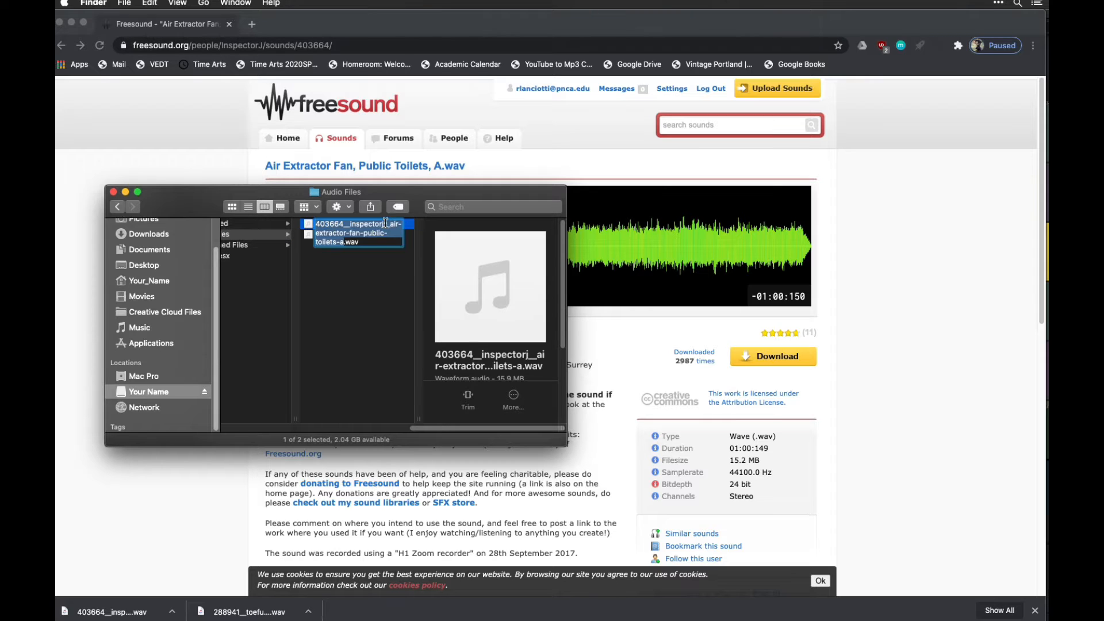
pyautogui.write('Spaceship')
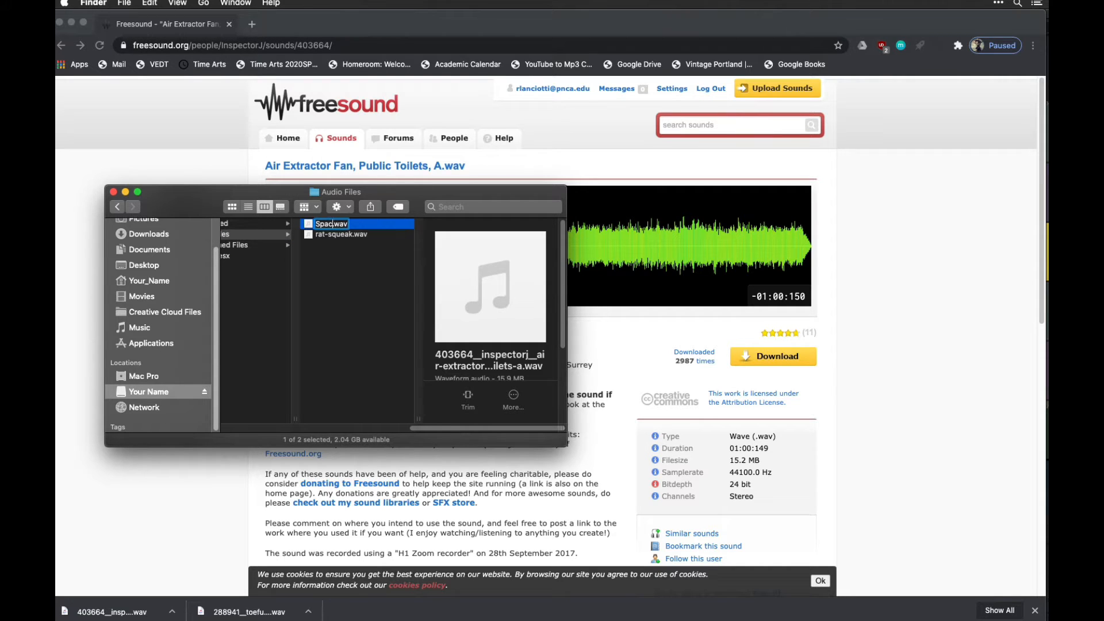
pyautogui.press('Return')
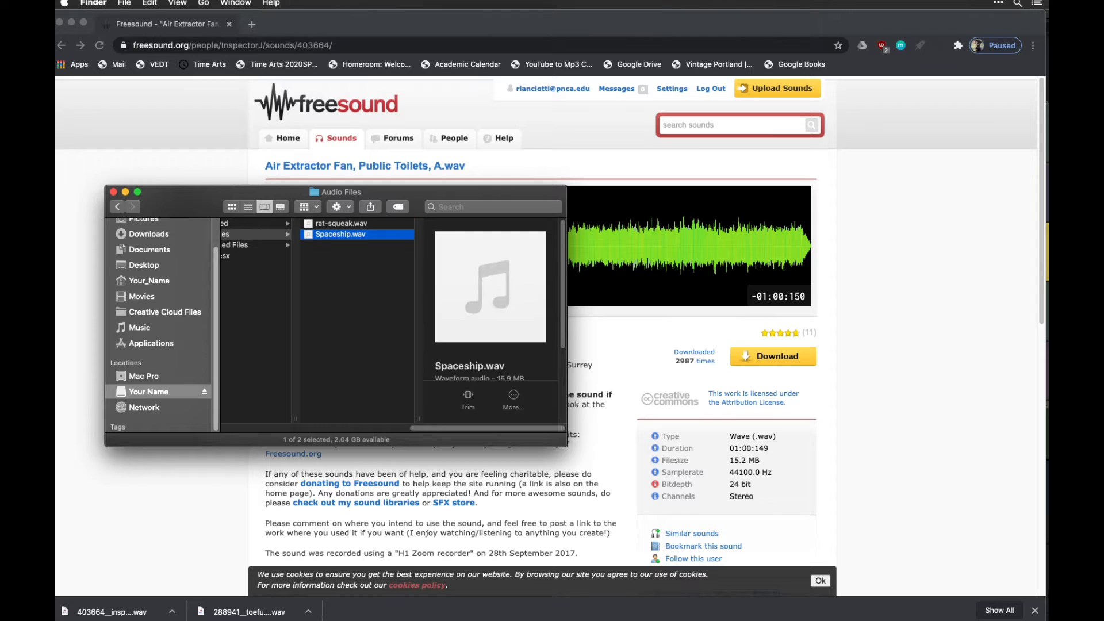
# Return to Adobe Audition and place Spaceship.wav from the Audio Files folder at the start of Track 4.
pyautogui.click(113, 193)
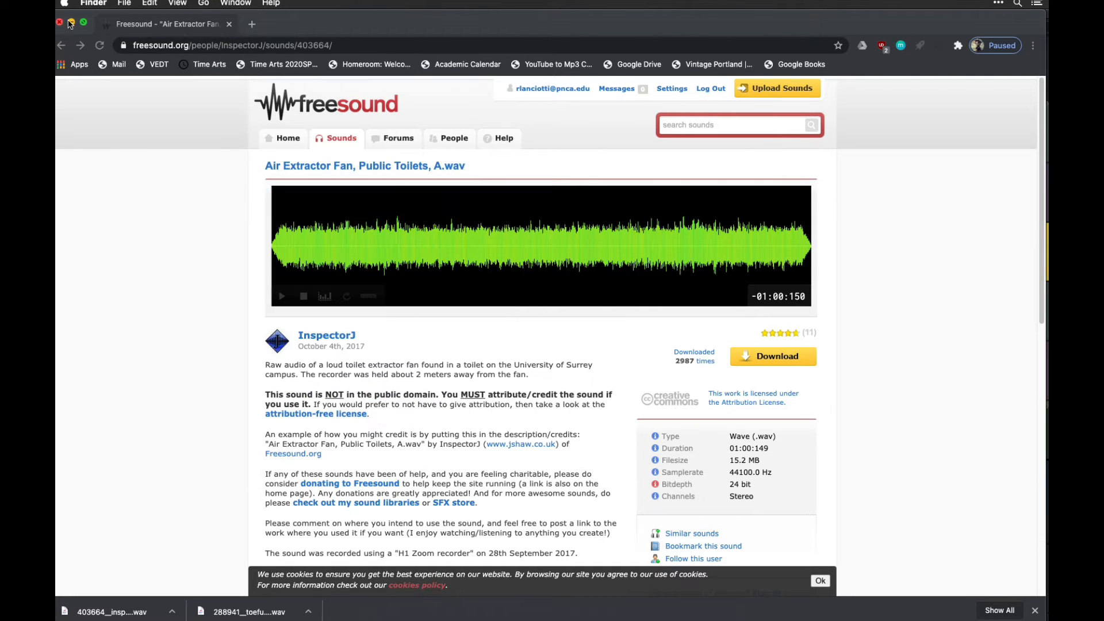
pyautogui.click(72, 22)
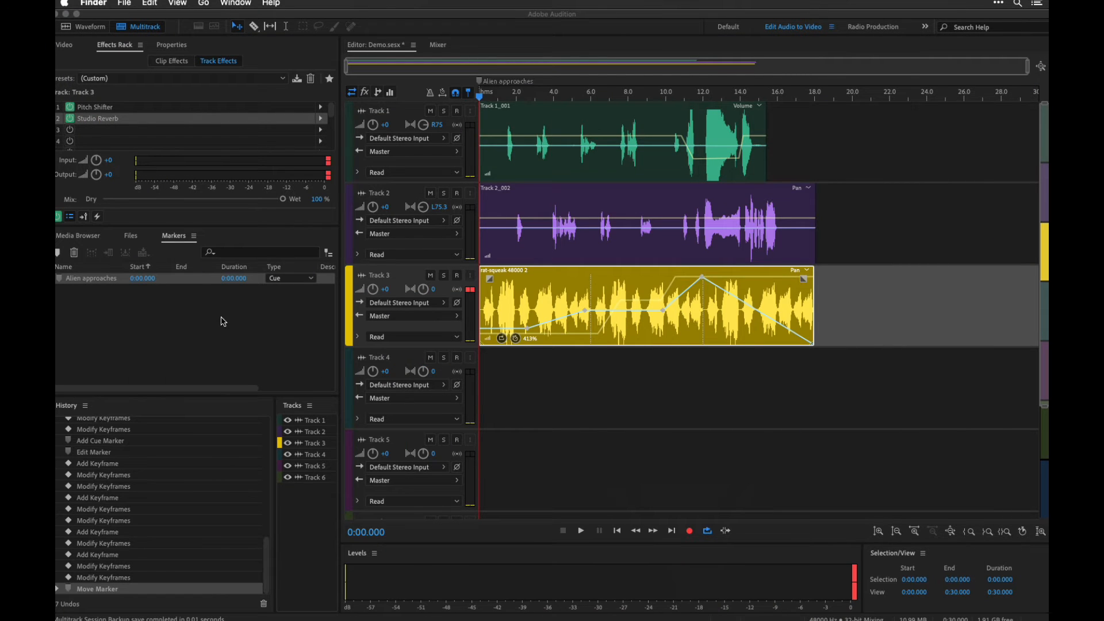
pyautogui.click(223, 321)
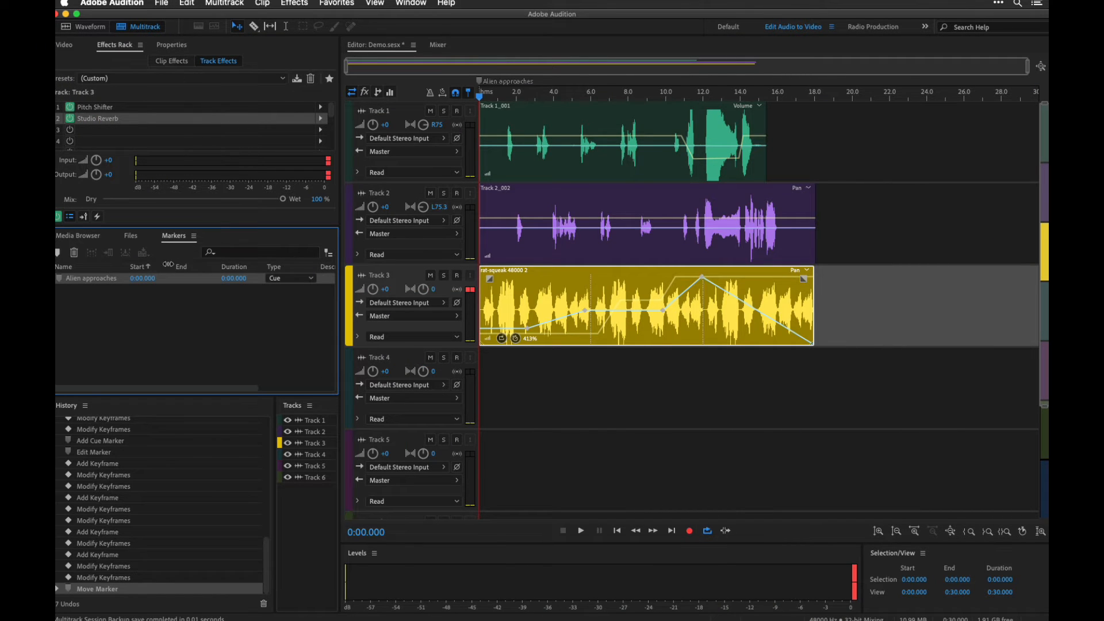
pyautogui.click(92, 237)
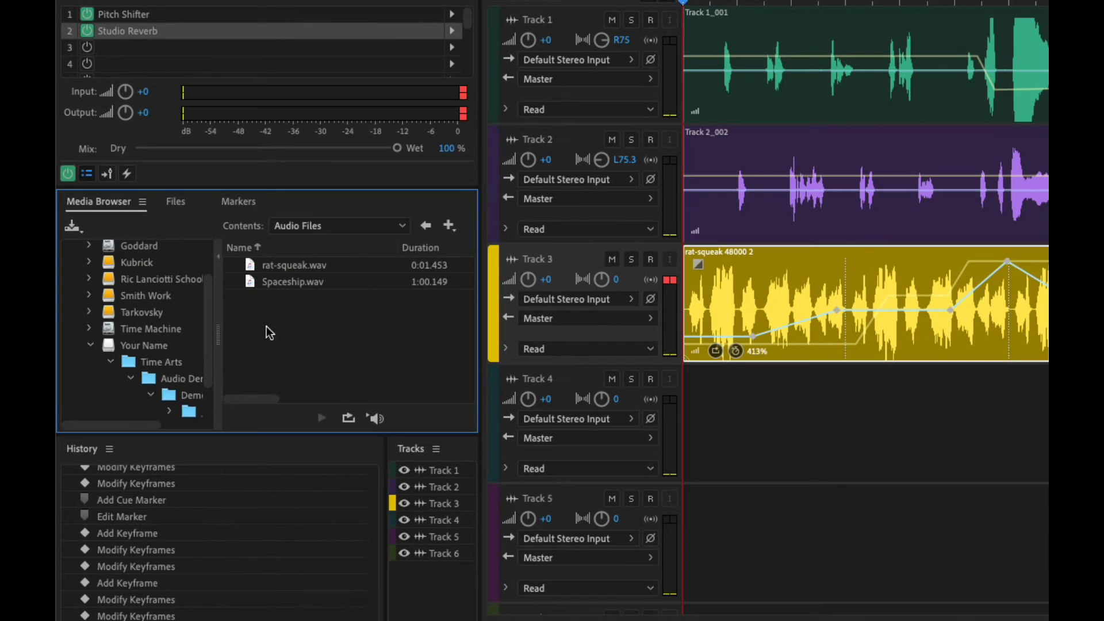
pyautogui.moveTo(287, 285); pyautogui.dragTo(672, 428)
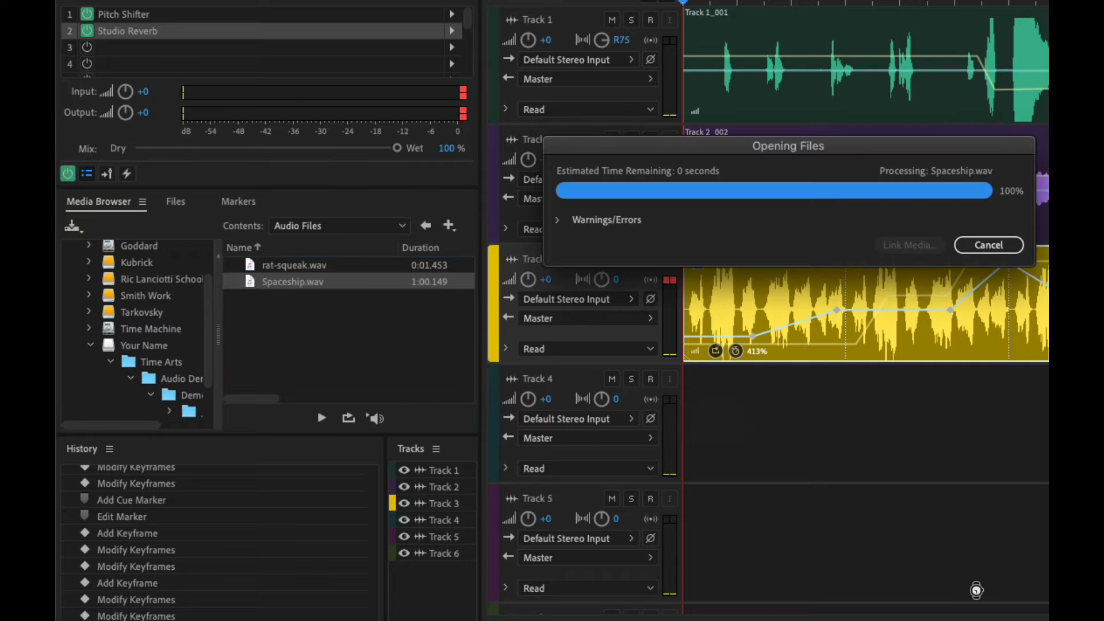
pyautogui.click(984, 369)
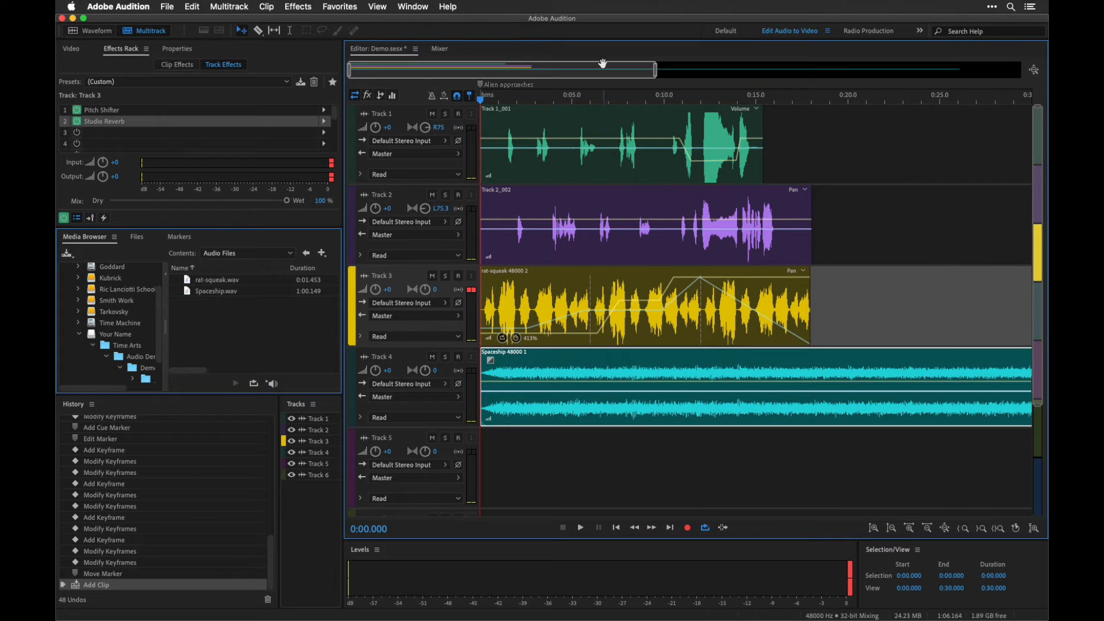
# Trim the end of the Spaceship clip on Track 4 to match the end of the Track 2 clip and play the mix.
pyautogui.moveTo(600, 66); pyautogui.dragTo(944, 73)
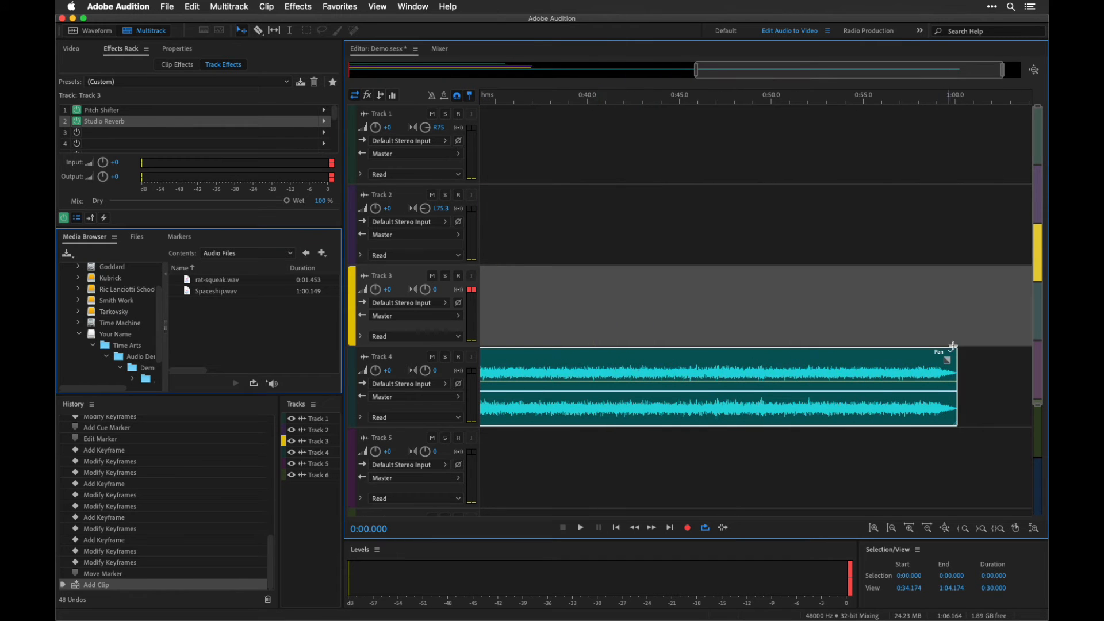
pyautogui.moveTo(959, 375); pyautogui.dragTo(802, 352)
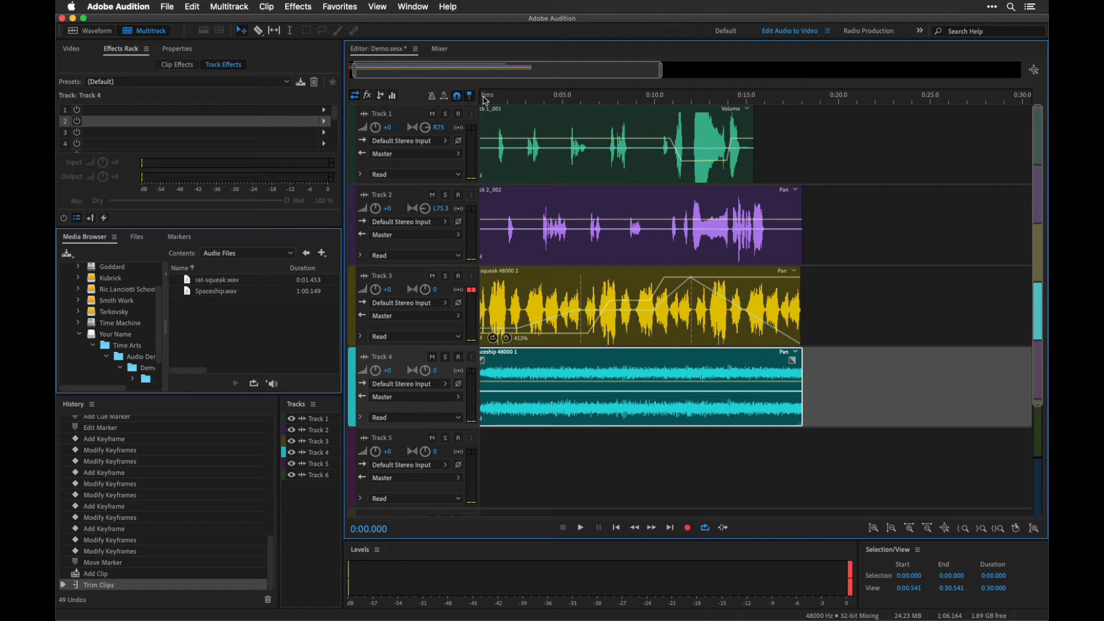
pyautogui.click(485, 100)
pyautogui.press('space')
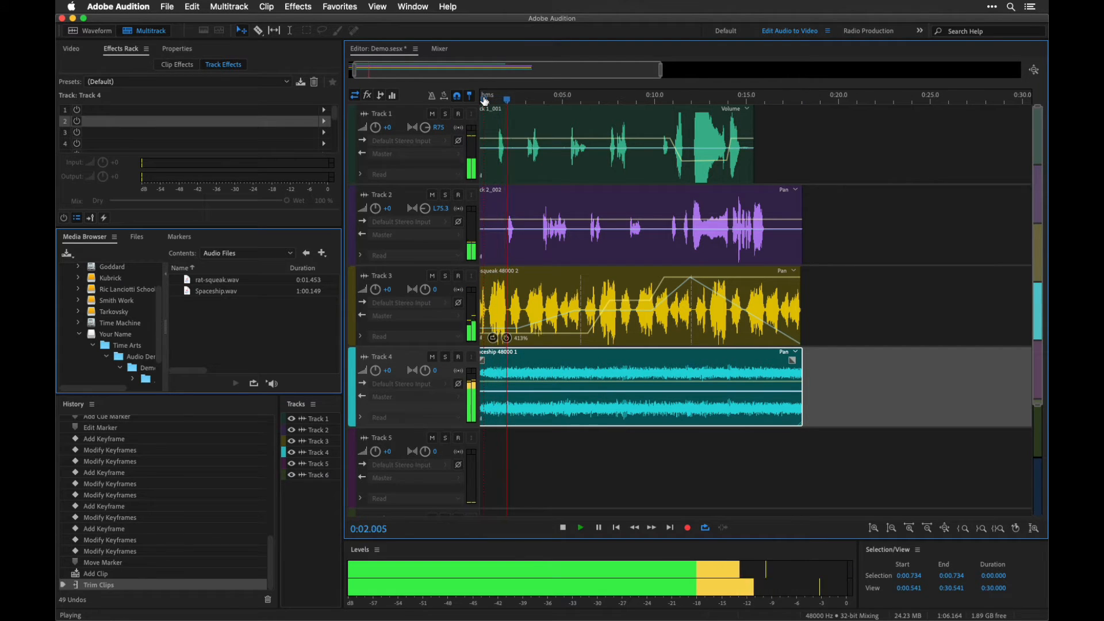
pyautogui.press('space')
# Lower the Track 4 volume to -18 dB and play the mix to check the balance.
pyautogui.moveTo(375, 371); pyautogui.dragTo(347, 377)
pyautogui.press('space')
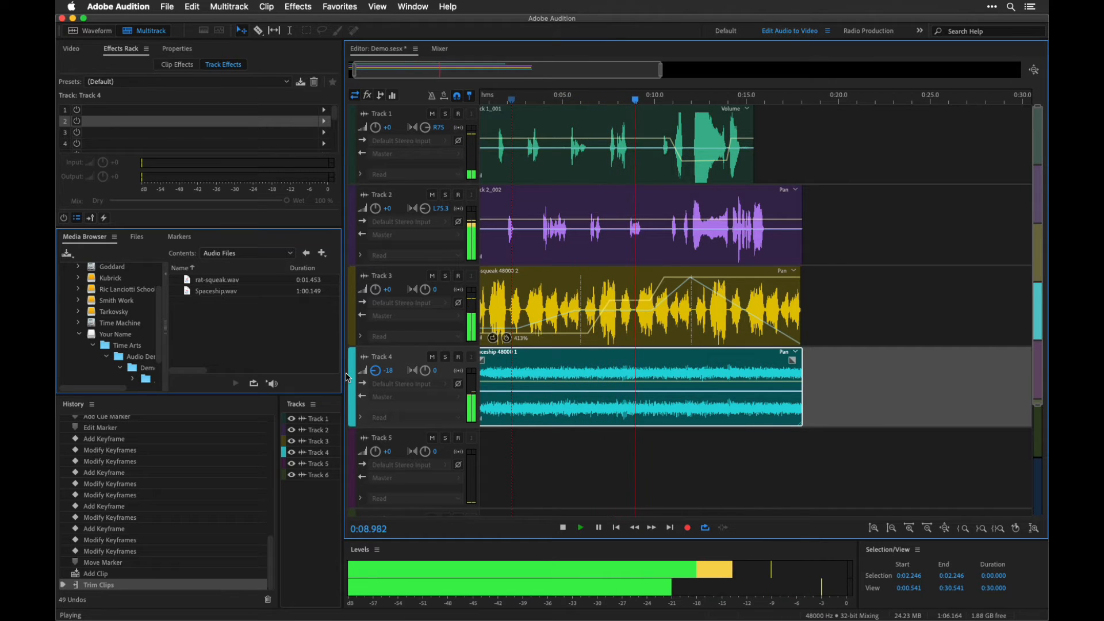
pyautogui.press('space')
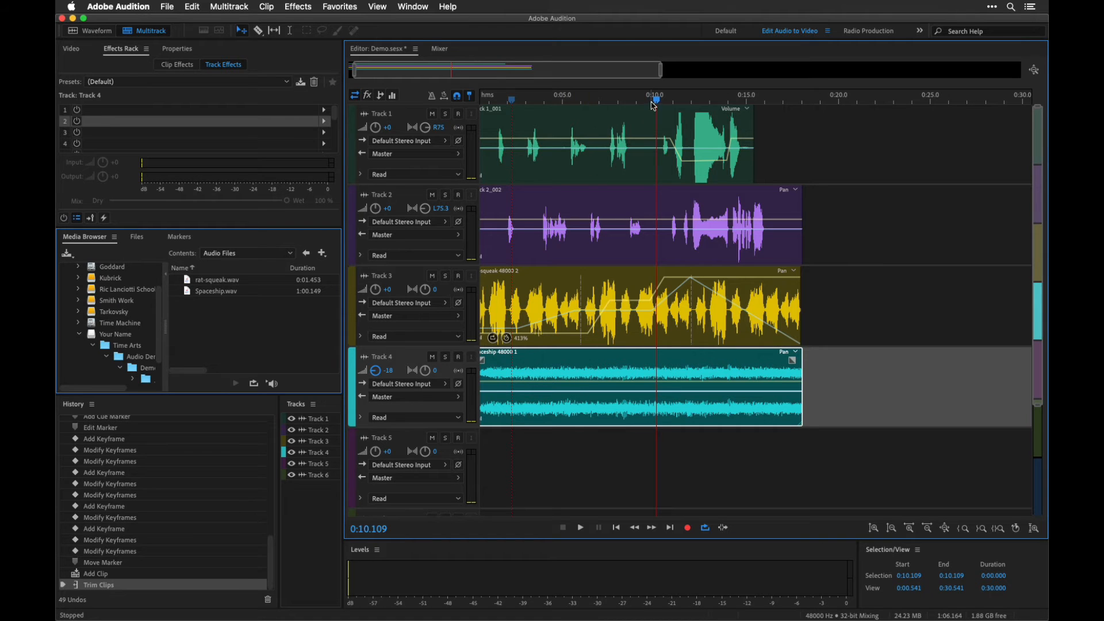
# Add a Studio Reverb effect to the first effect slot of Track 1.
pyautogui.click(628, 123)
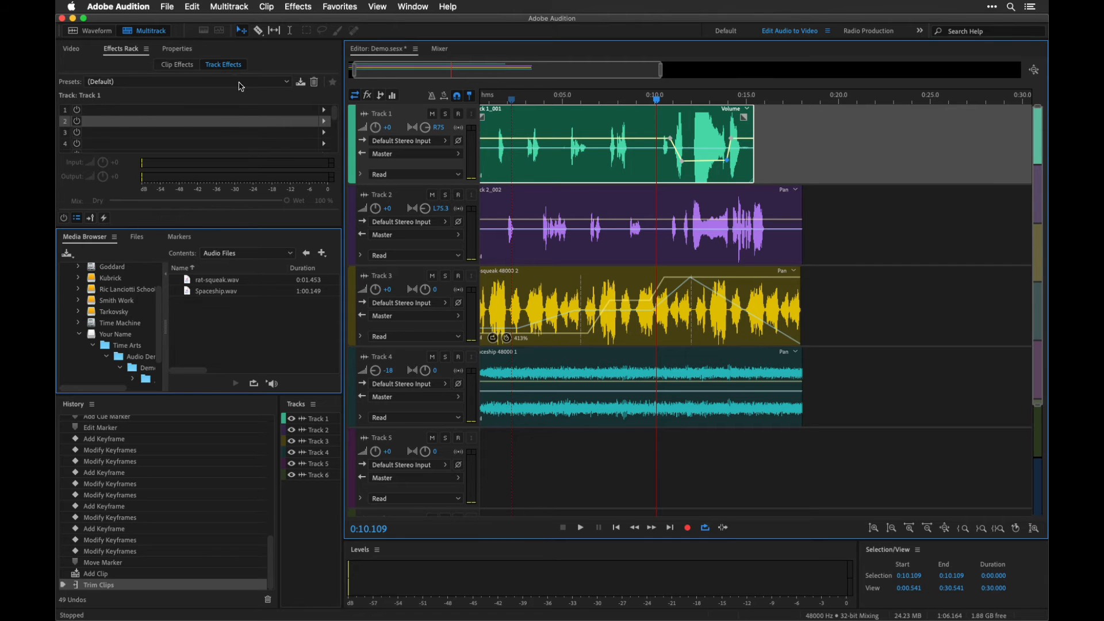
pyautogui.click(324, 110)
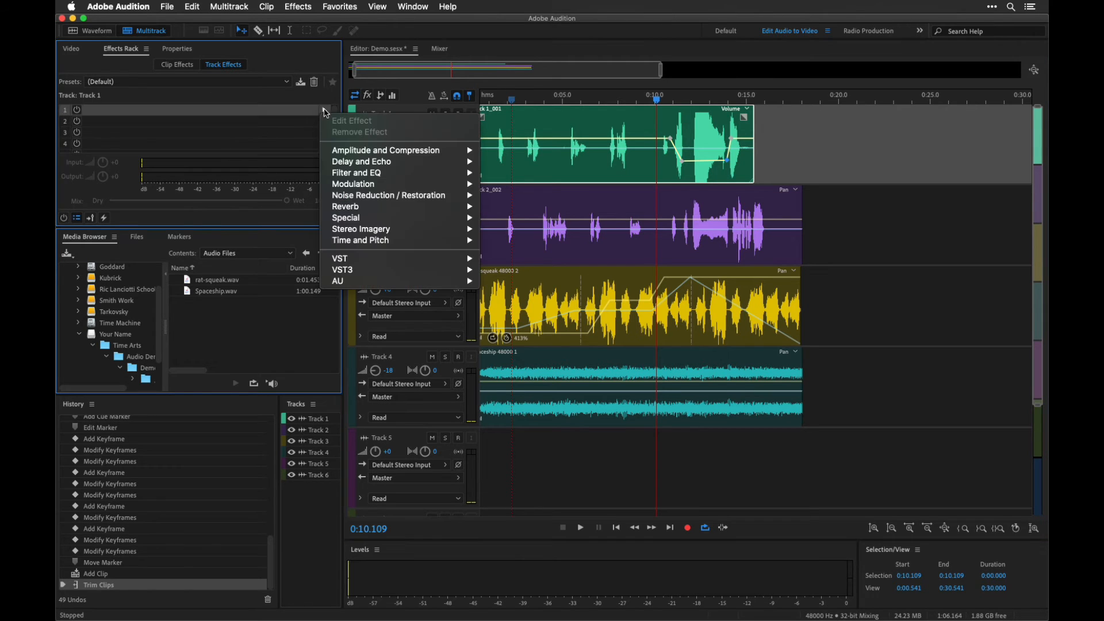
pyautogui.moveTo(378, 232)
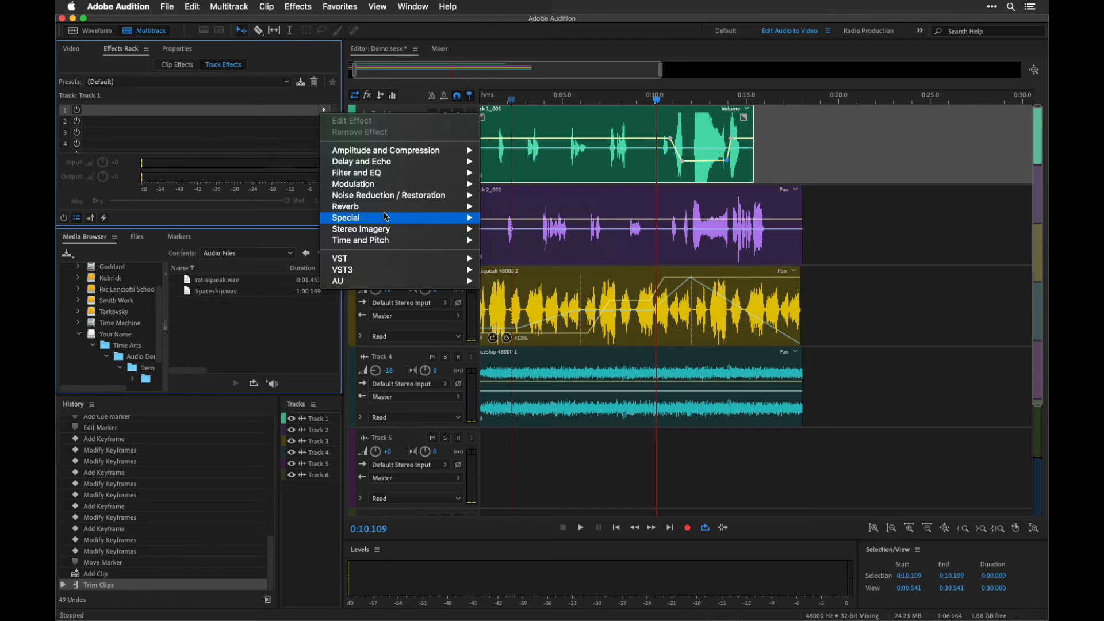
pyautogui.moveTo(414, 207)
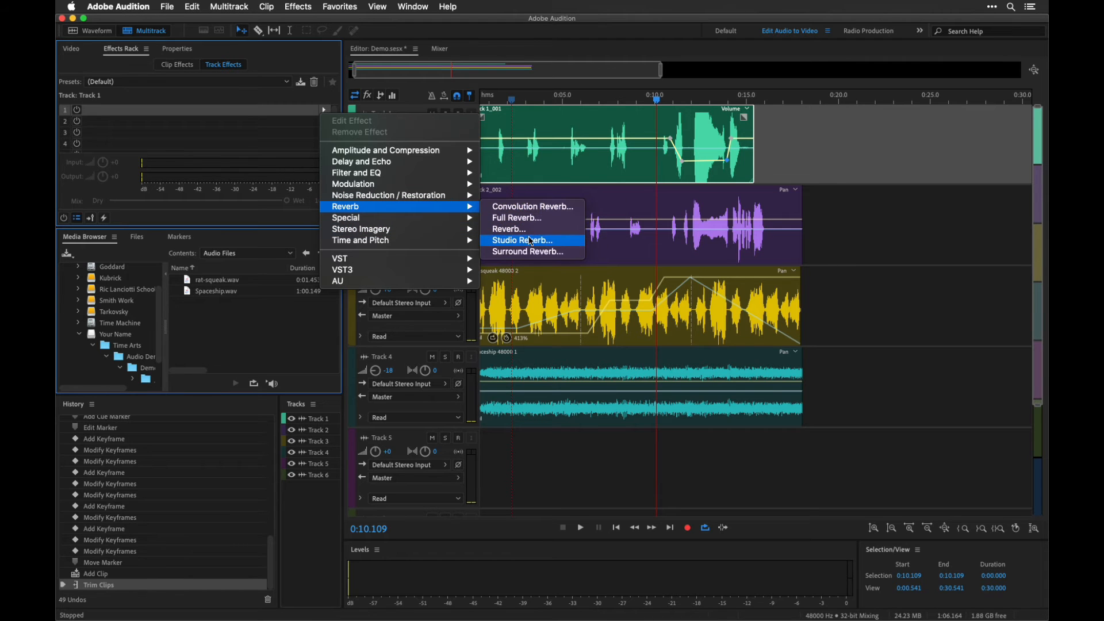
pyautogui.click(531, 241)
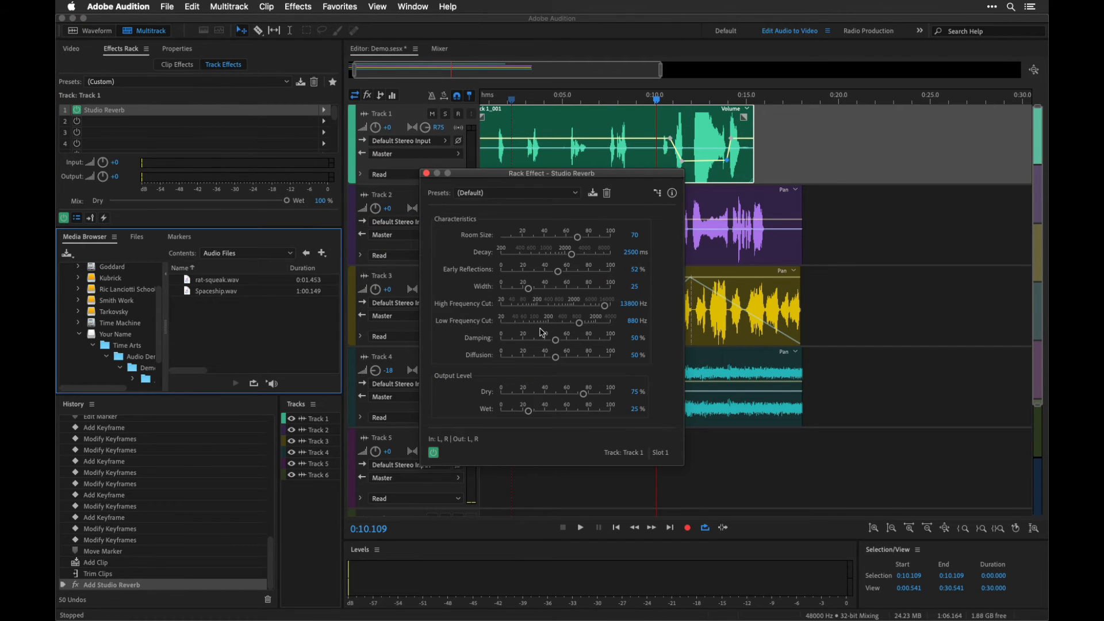
# Play the mix from about 0:07 to hear Track 1's reverb, then close the Studio Reverb settings.
pyautogui.moveTo(657, 99); pyautogui.dragTo(598, 109)
pyautogui.press('space')
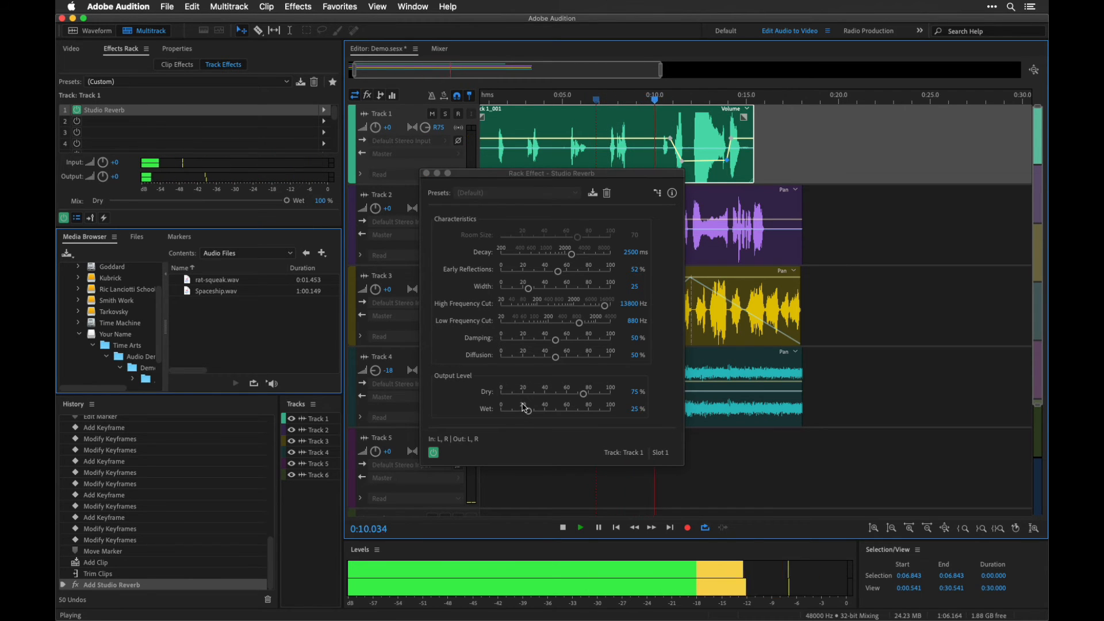
pyautogui.press('space')
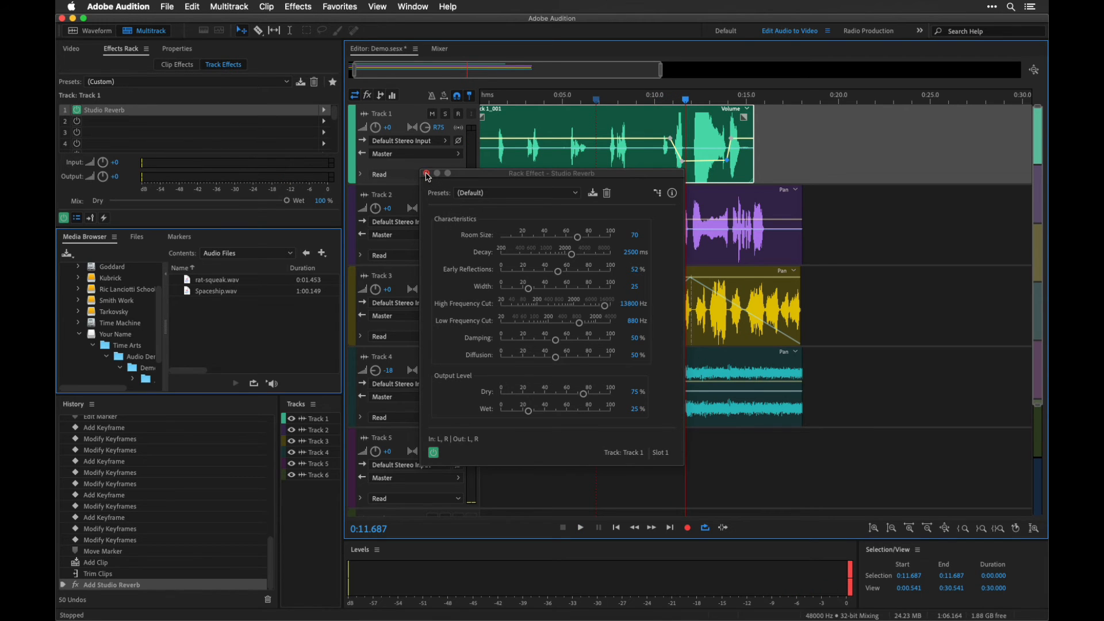
pyautogui.click(426, 174)
# Add a Studio Reverb to Track 2 in the slot after Pitch Shifter and set its Room Size to 78.3.
pyautogui.click(517, 204)
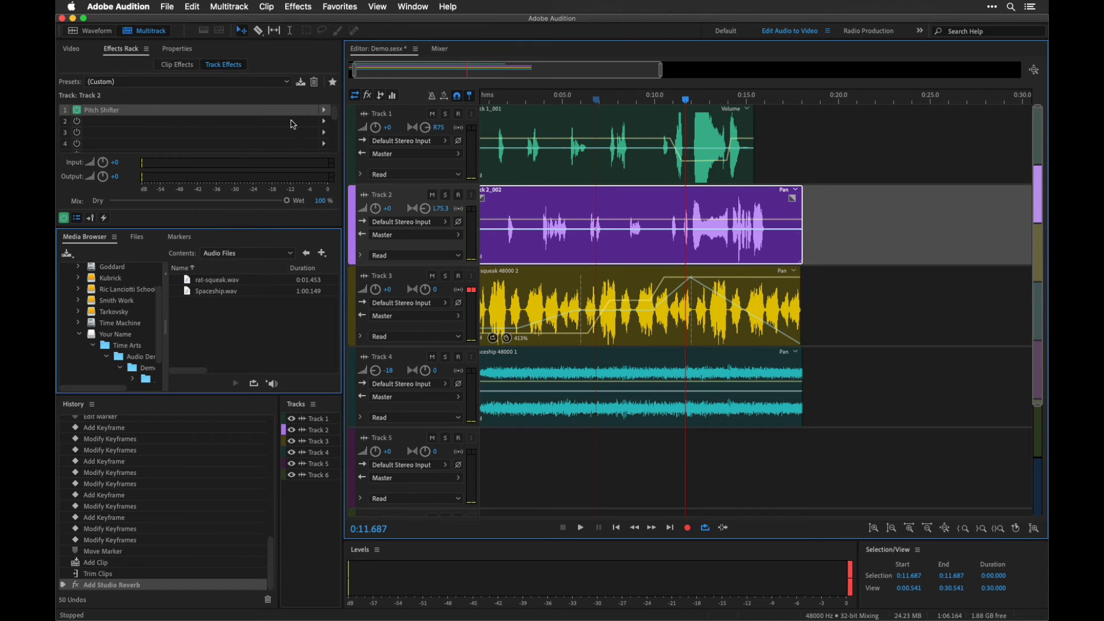
pyautogui.click(325, 121)
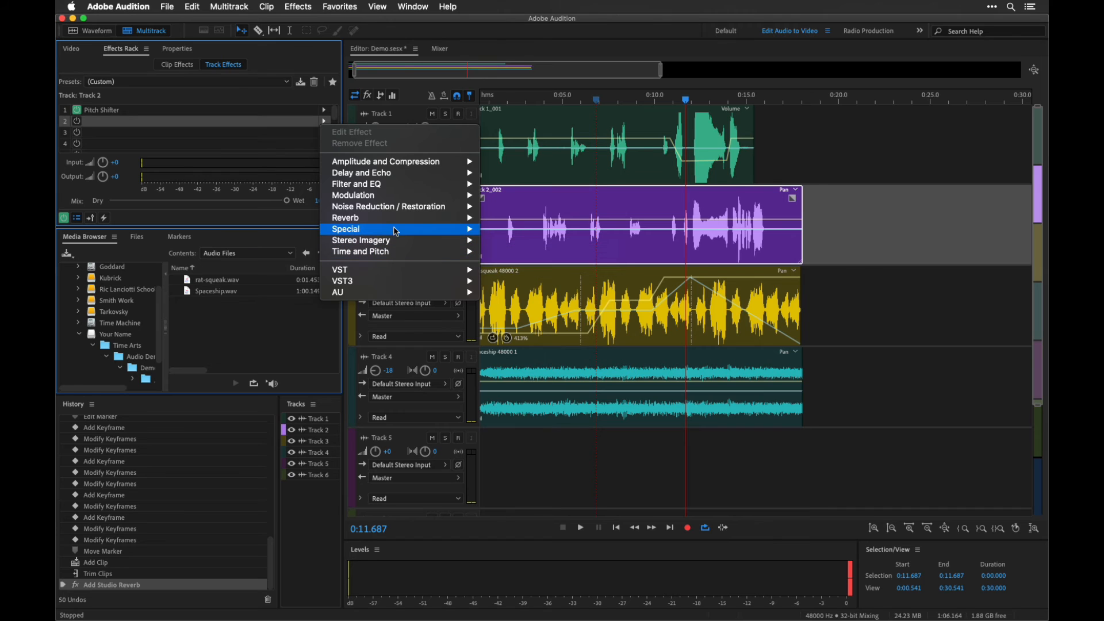
pyautogui.moveTo(396, 219)
pyautogui.click(523, 252)
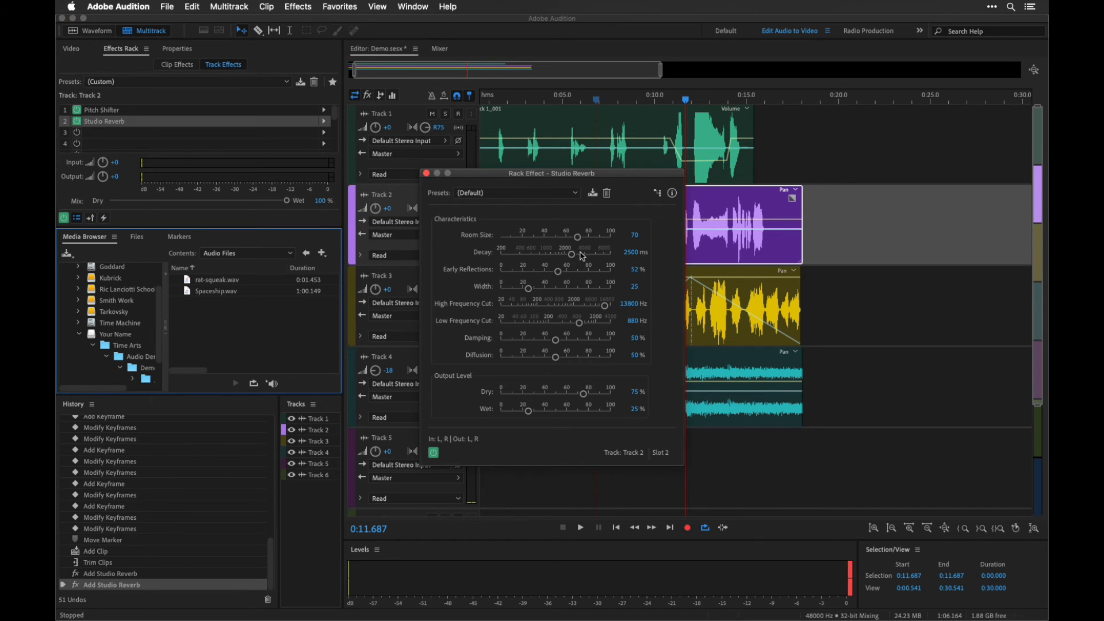
pyautogui.moveTo(581, 243); pyautogui.dragTo(584, 239)
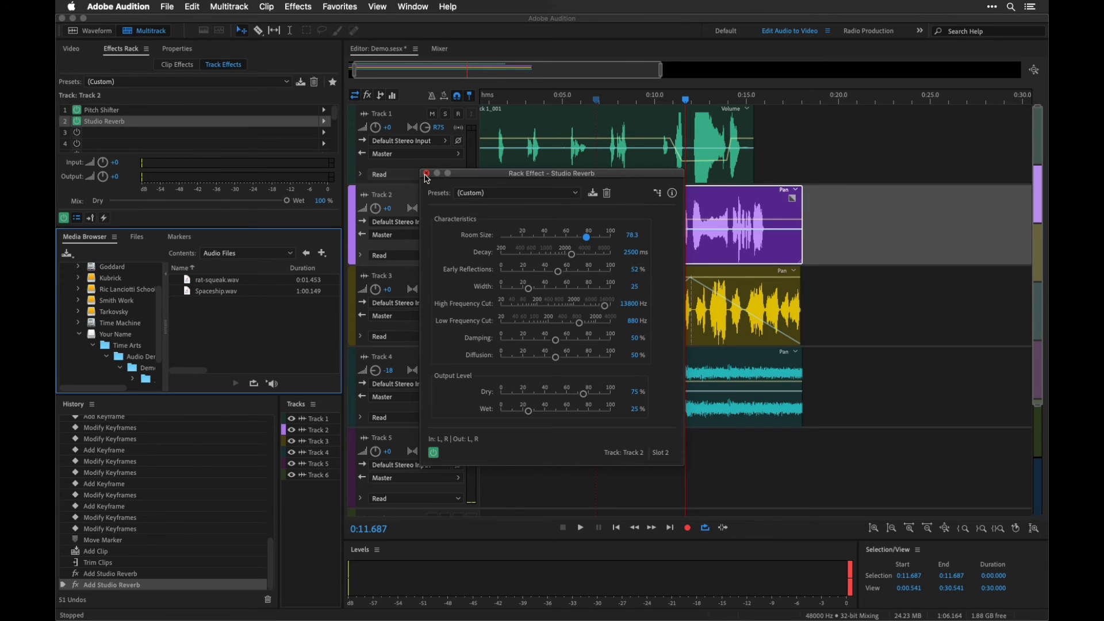
pyautogui.click(426, 173)
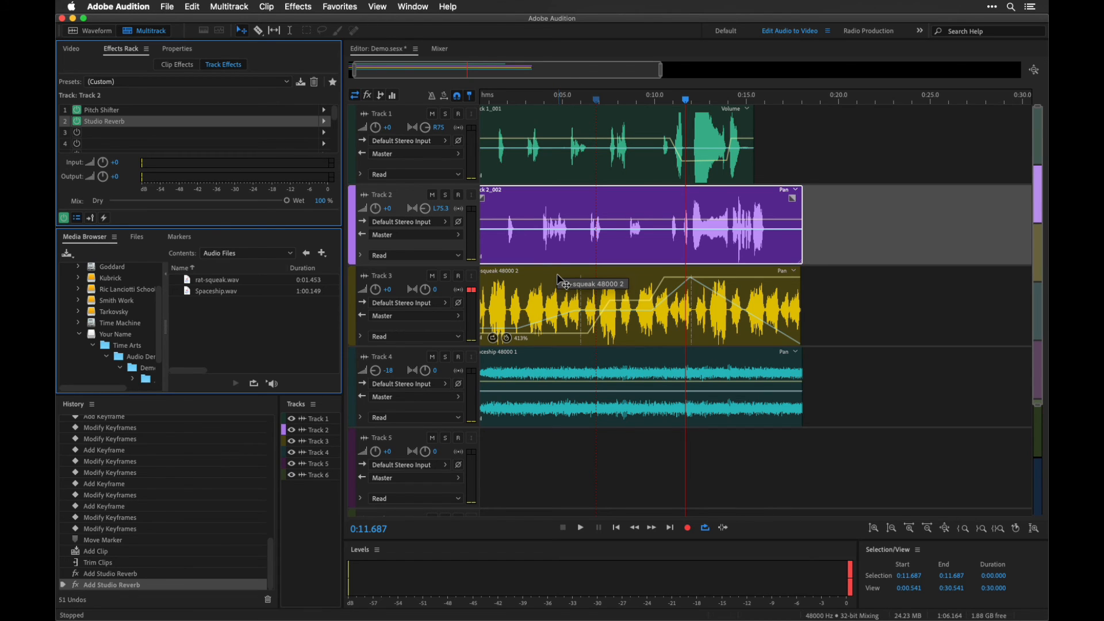
# Reopen the Studio Reverb on Track 1 and increase its Room Size slightly.
pyautogui.click(572, 129)
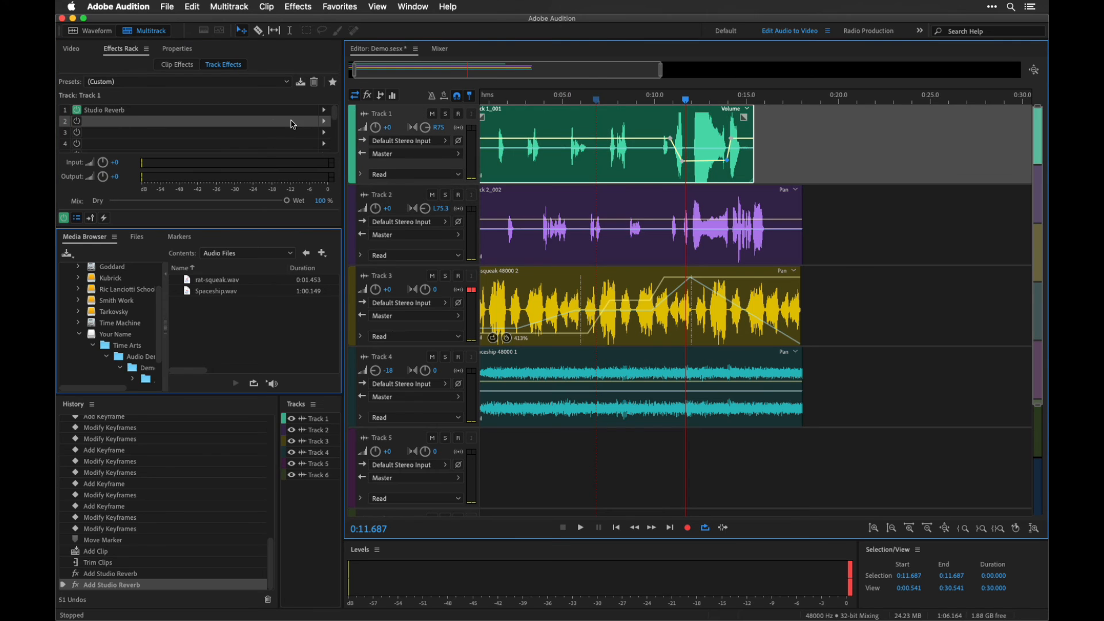
pyautogui.doubleClick(229, 111)
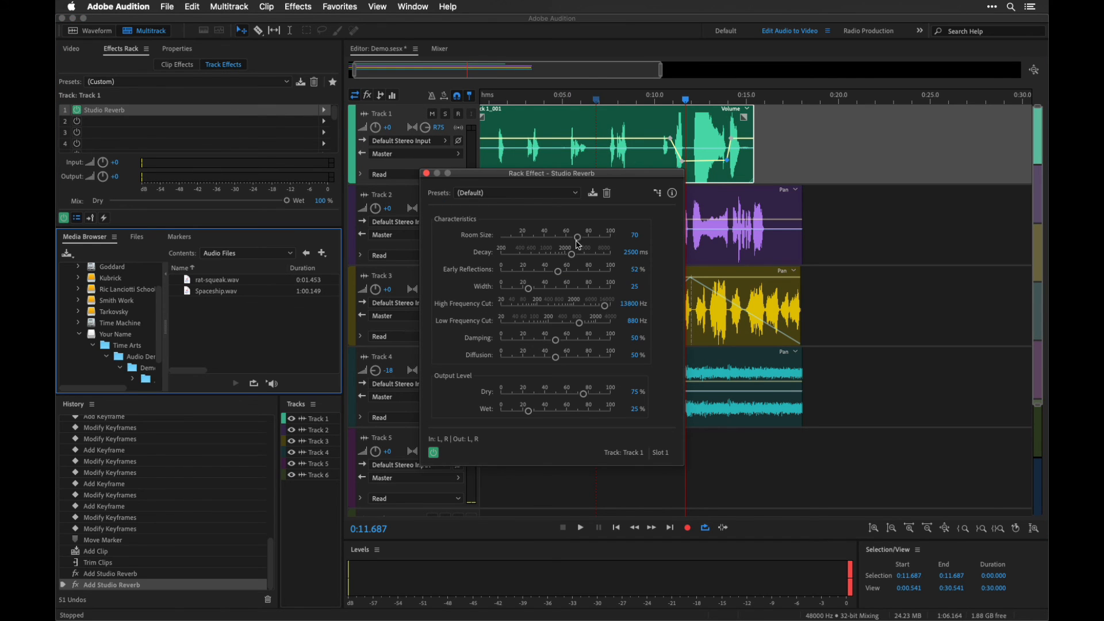
pyautogui.moveTo(575, 241); pyautogui.dragTo(587, 237)
pyautogui.click(426, 173)
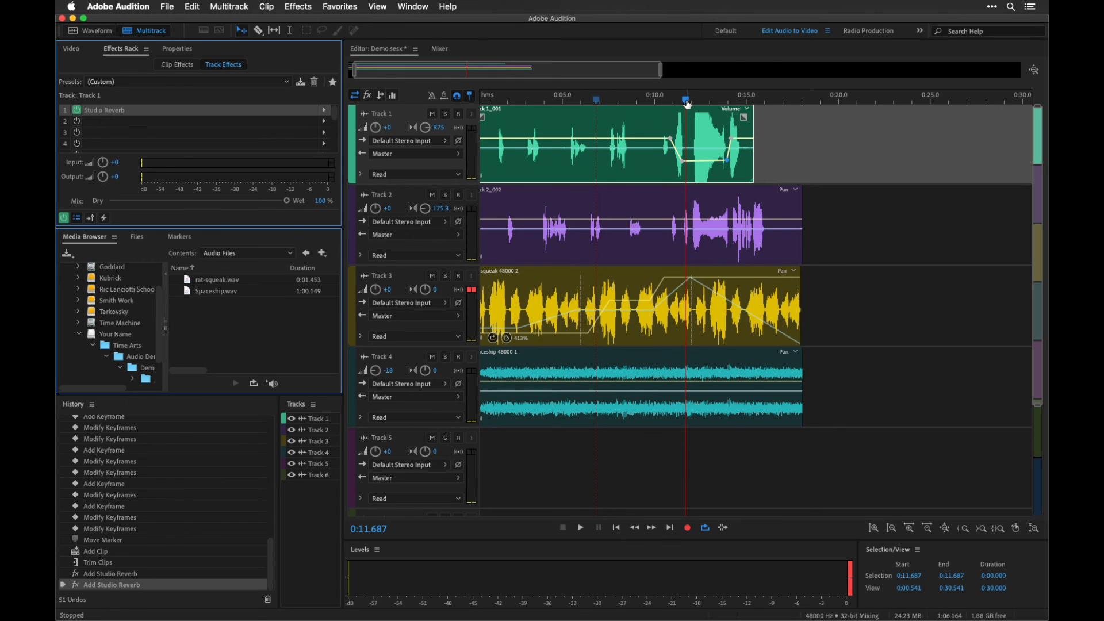
# Play the mix from the beginning of the session to check the reverb on both voice tracks.
pyautogui.click(480, 103)
pyautogui.press('space')
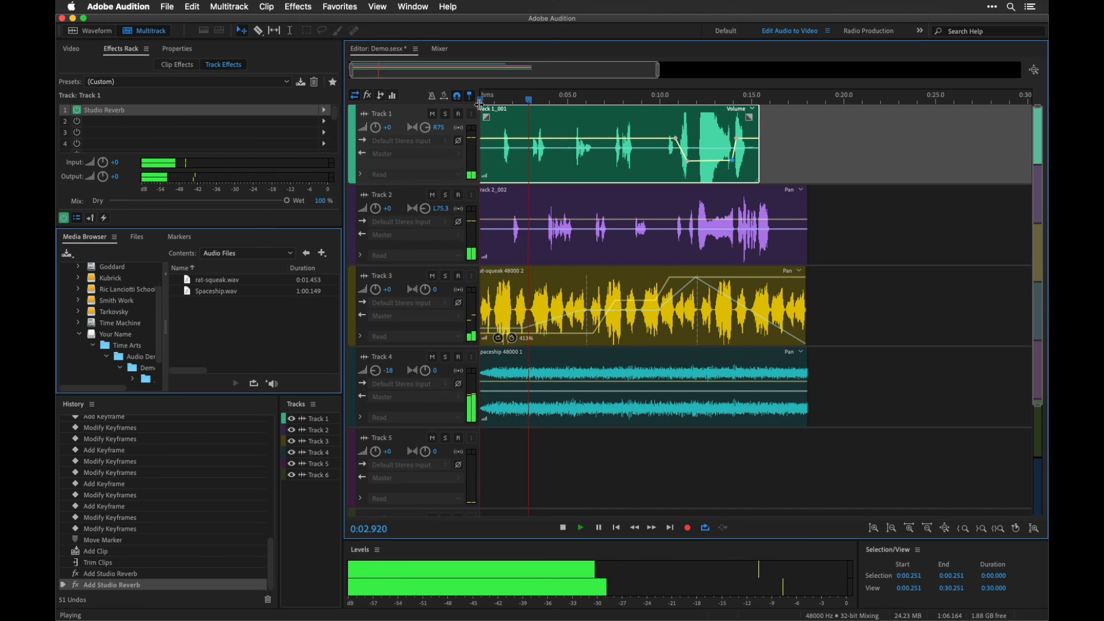
pyautogui.press('space')
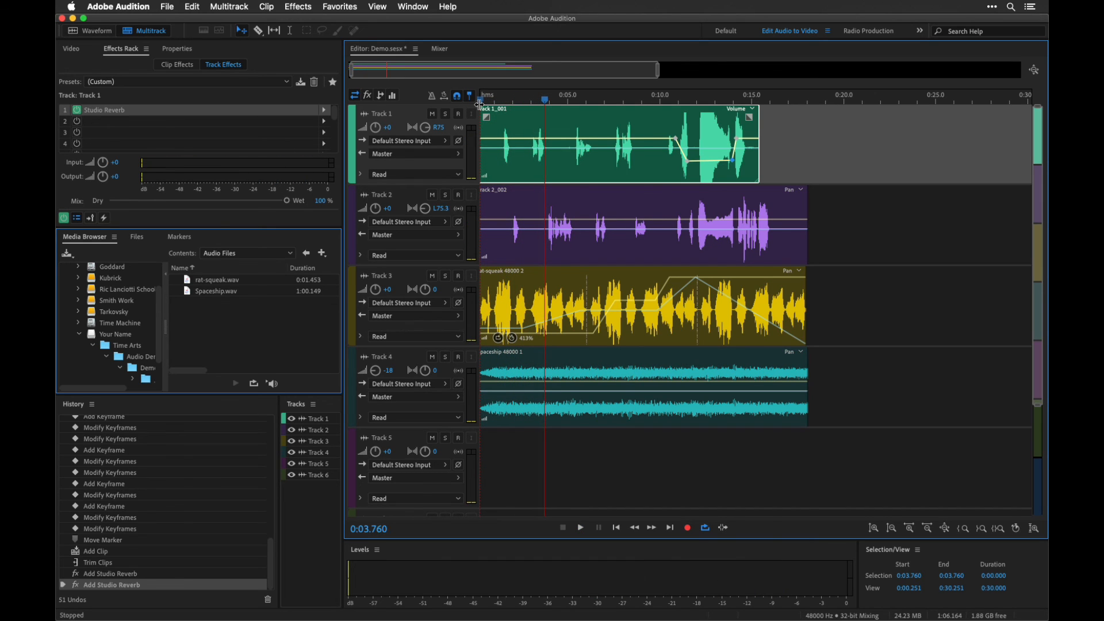